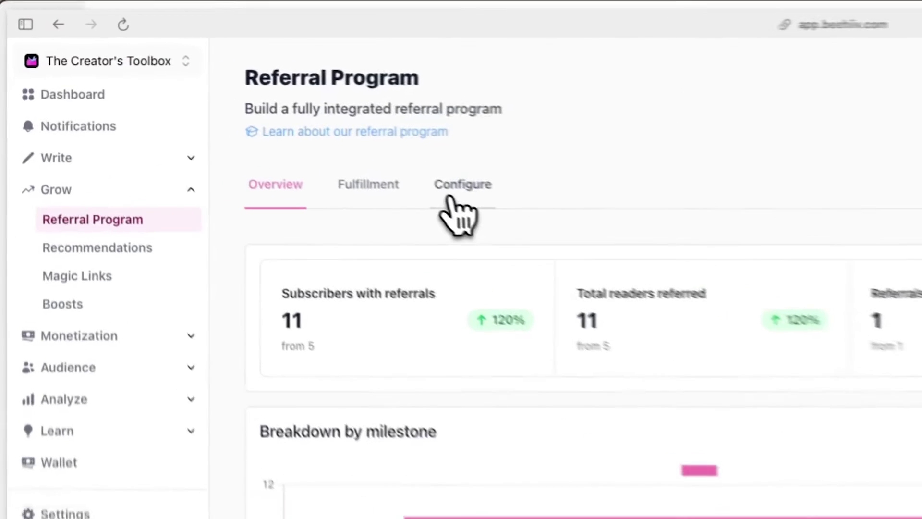
Step: Open the Referral Program's Configure tab, showing the Discord Server Access milestone
{"action": "left_click", "coordinate": [245, 117]}
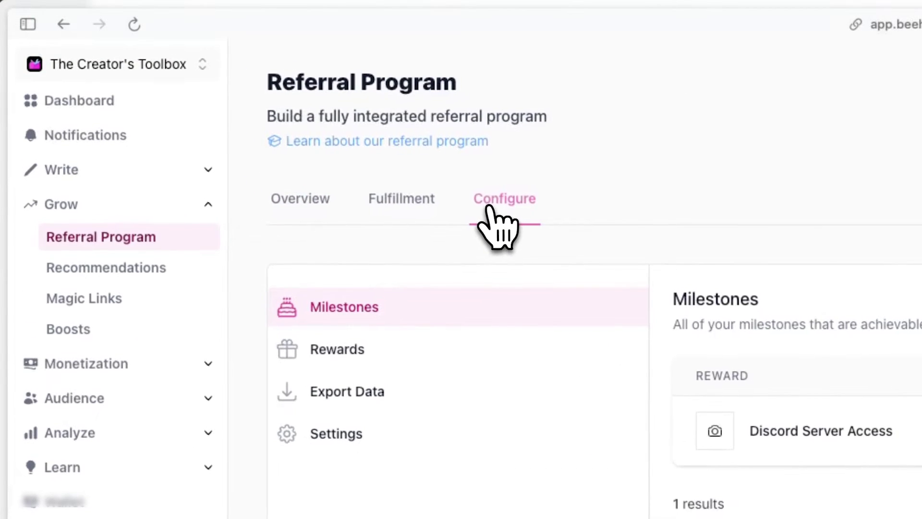
Step: Show the referral Rewards settings in the Configure list
{"action": "left_click", "coordinate": [509, 361]}
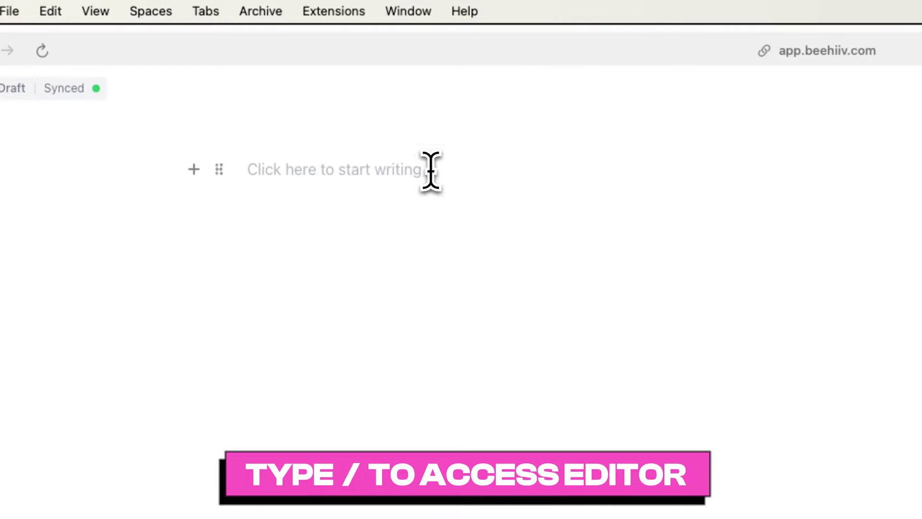
Step: Insert the Referral Program share block with /ref and preview the post as an email
{"action": "type", "text": "/ref"}
{"action": "left_click", "coordinate": [388, 233]}
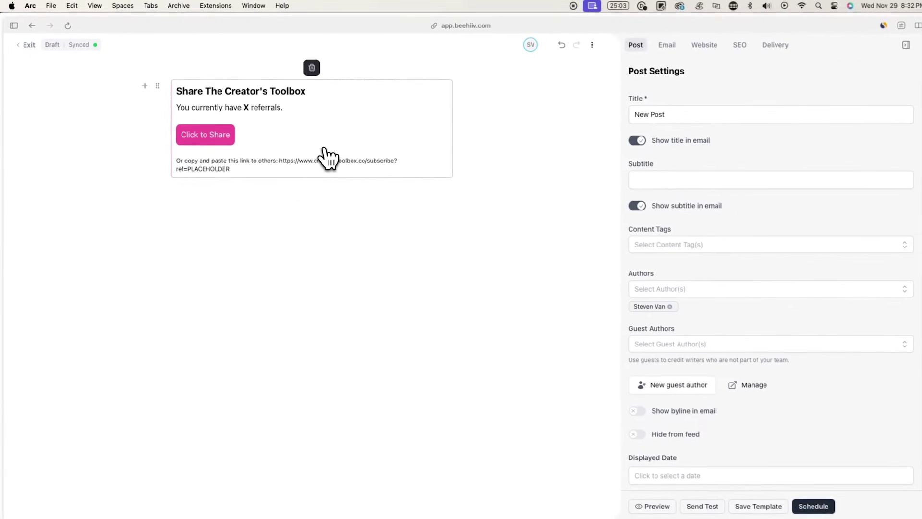
{"action": "left_click", "coordinate": [661, 502]}
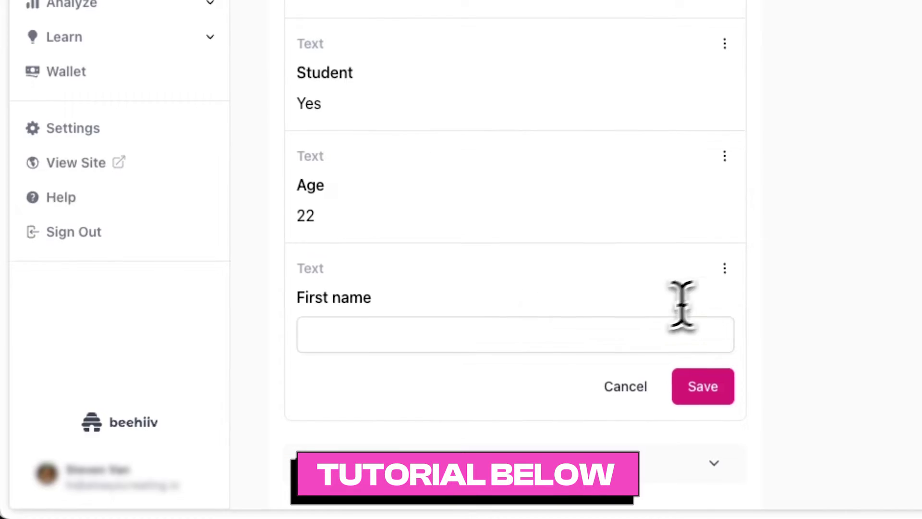
Step: Skip the newsletter recommendations with Maybe Later and focus the Personalize form's First name field
{"action": "key", "text": "Down"}
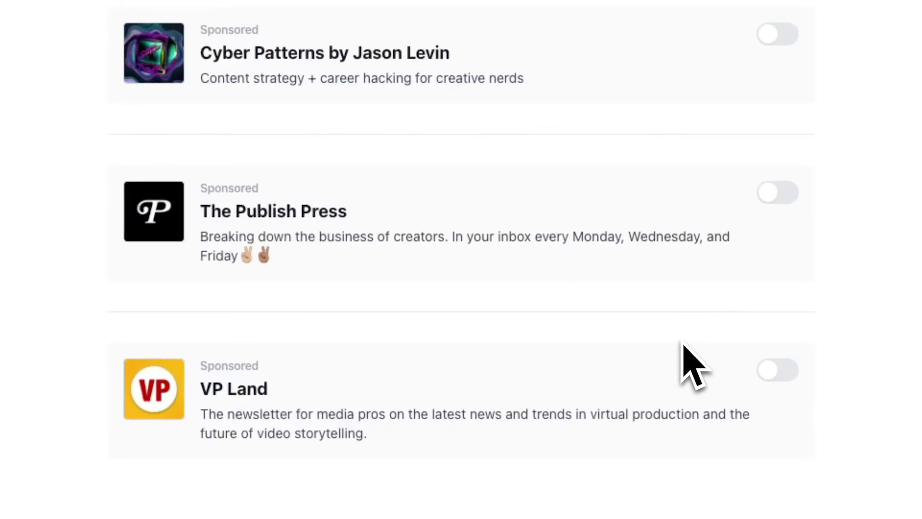
{"action": "left_click", "coordinate": [477, 484]}
{"action": "left_click", "coordinate": [433, 175]}
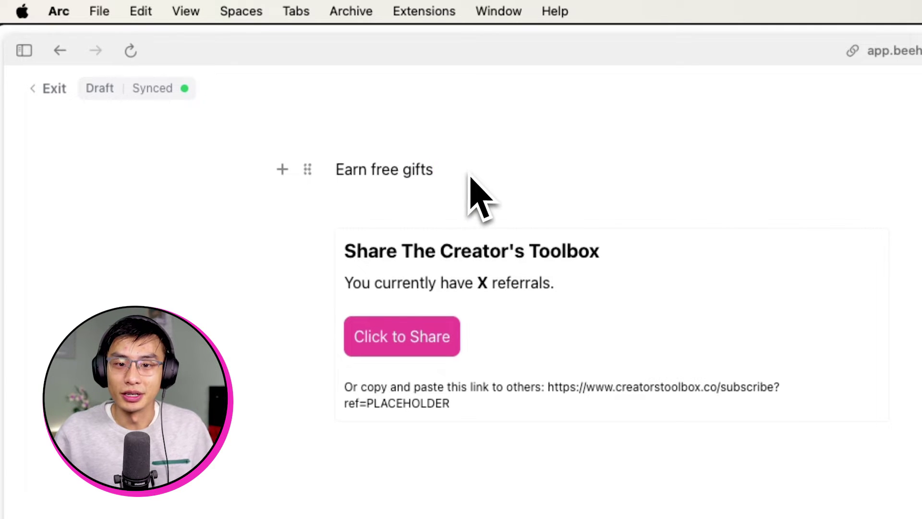
Step: Append a gift emoji to 'Earn free gifts' and make it a centred Heading 1
{"action": "type", "text": ":"}
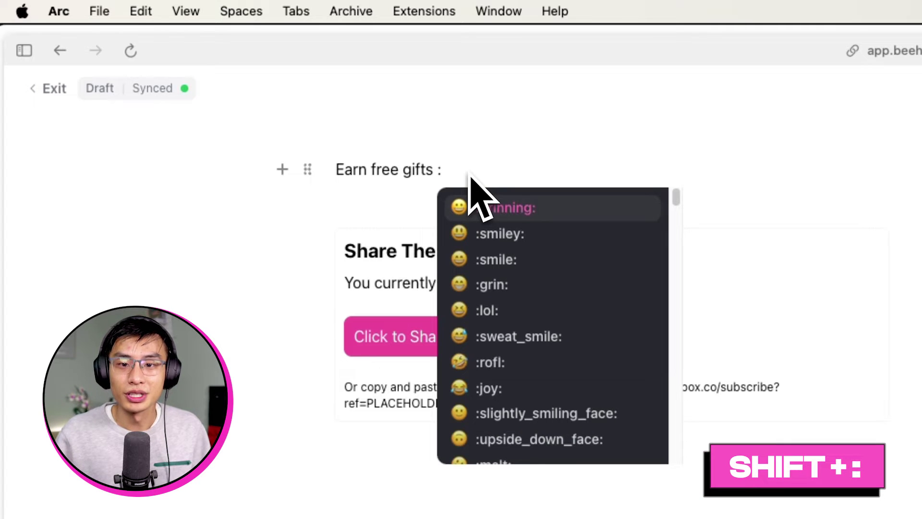
{"action": "type", "text": "gif"}
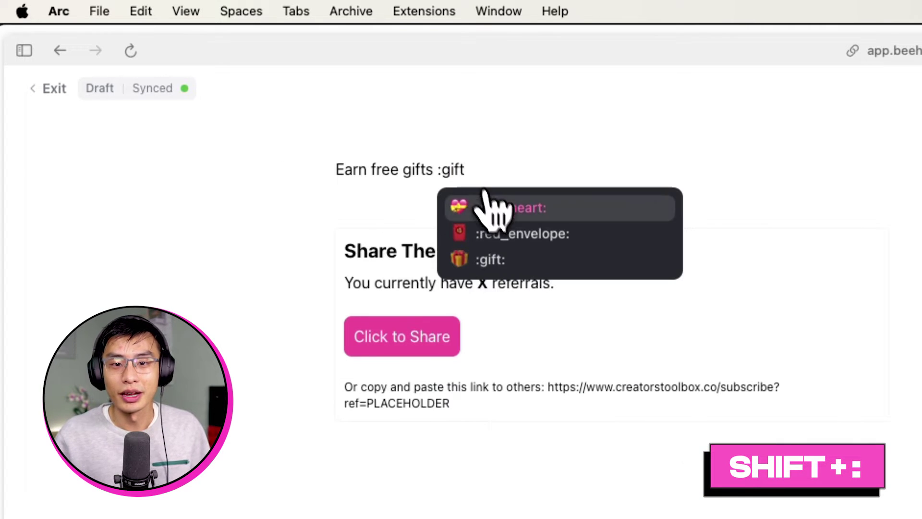
{"action": "type", "text": "t"}
{"action": "left_click", "coordinate": [497, 260]}
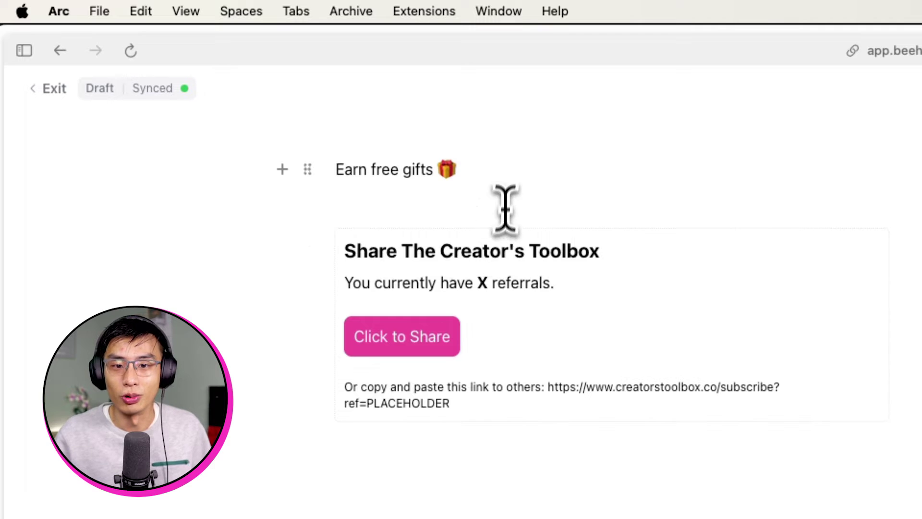
{"action": "left_click_drag", "start_coordinate": [502, 176], "coordinate": [355, 173]}
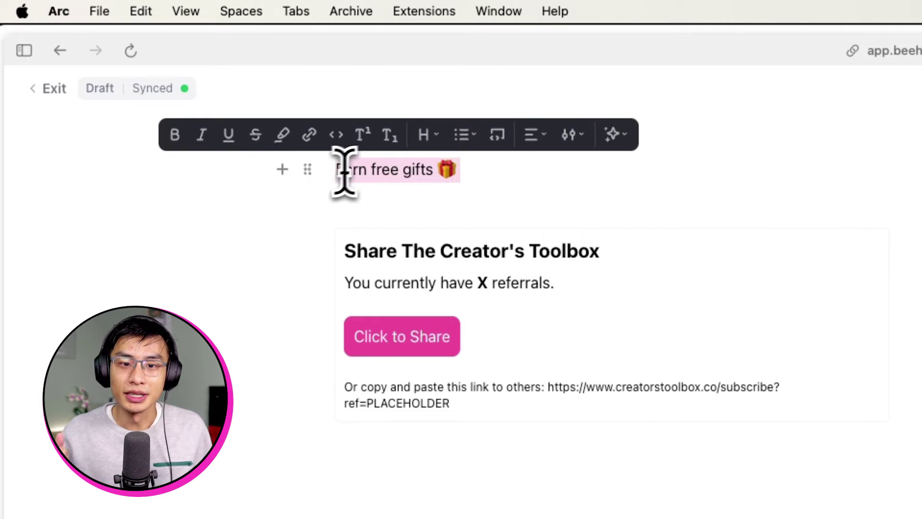
{"action": "left_click", "coordinate": [378, 171]}
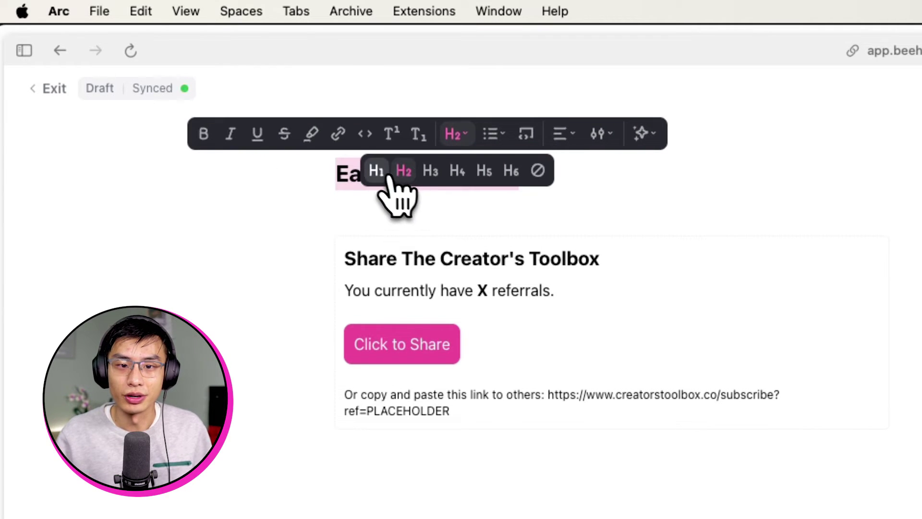
{"action": "left_click", "coordinate": [387, 175]}
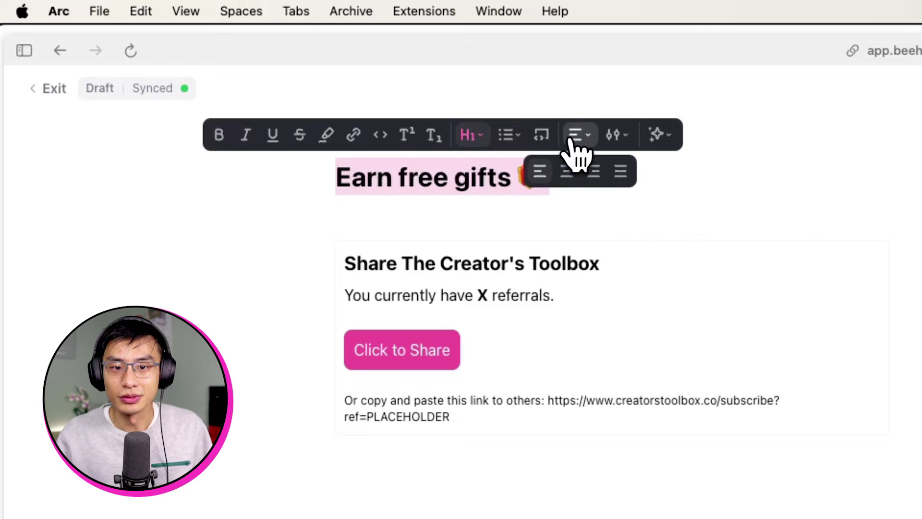
{"action": "left_click", "coordinate": [571, 169]}
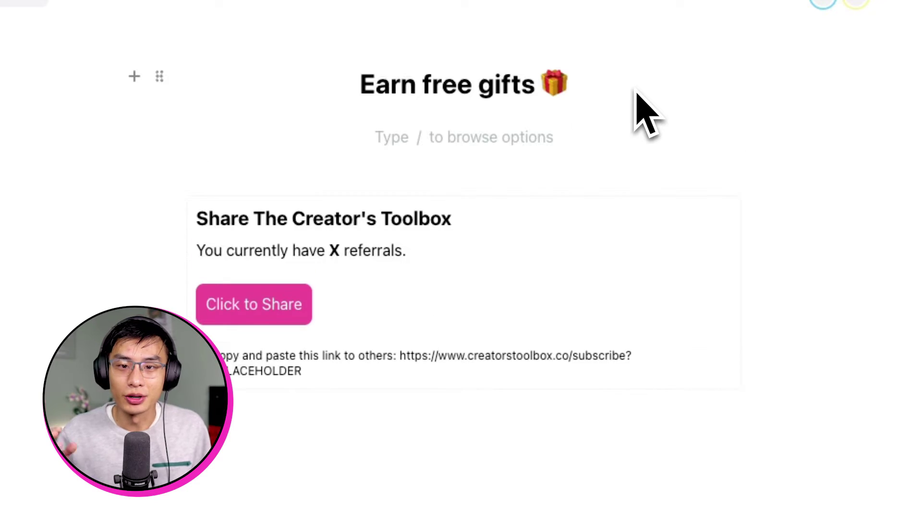
Step: Paste the intro and reward tier lines, then insert the referral gifts image from the library
{"action": "type", "text": "You can get free stuff for referring friends & family to our newsletter 👇  1000 referrals - Macbook Pro M2 💻 100 referrals - A $100 giftcard 💳 10 referrals - Discord server access ✅"}
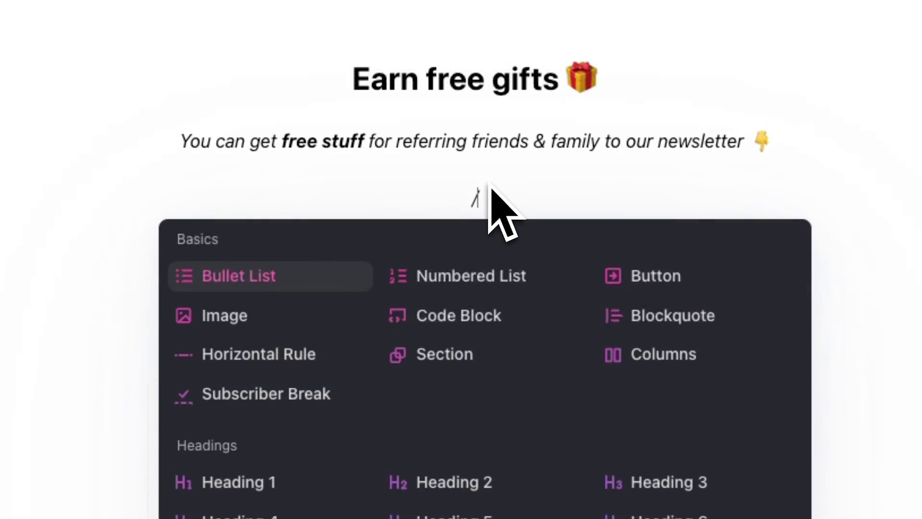
{"action": "left_click", "coordinate": [367, 273]}
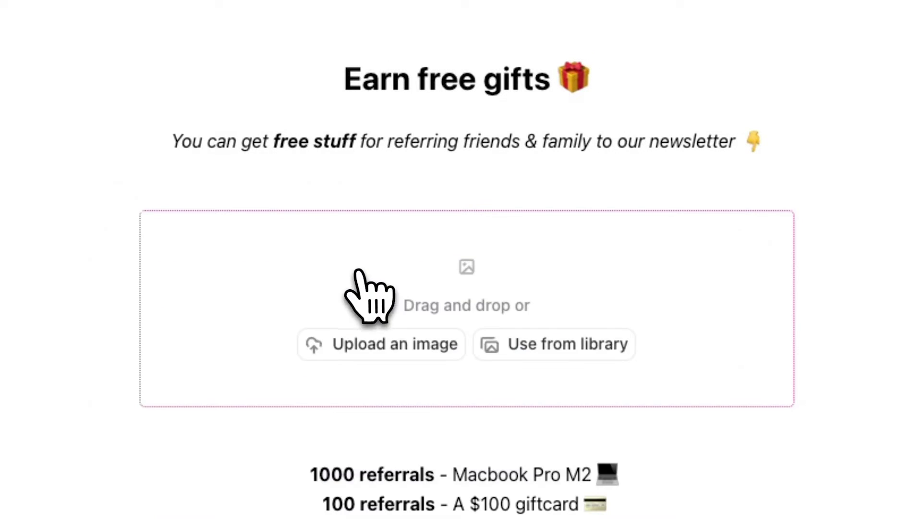
{"action": "left_click", "coordinate": [534, 352]}
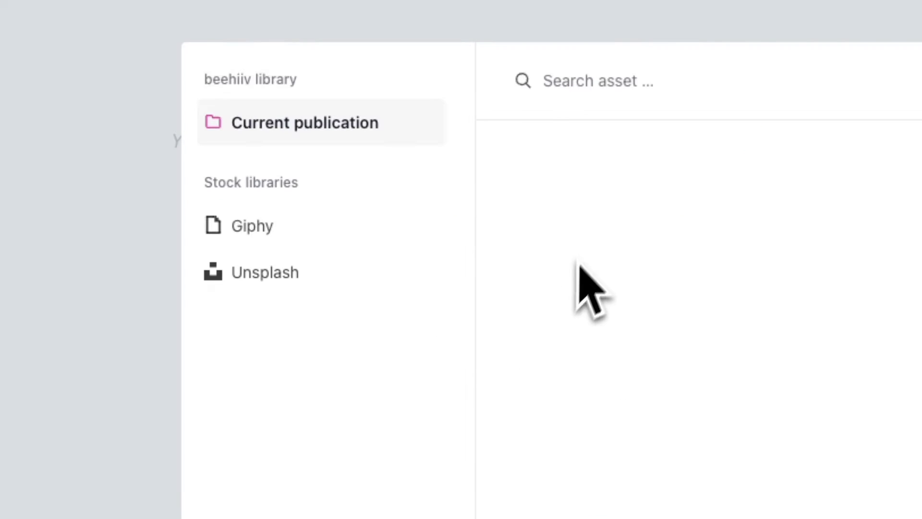
{"action": "left_click", "coordinate": [596, 247]}
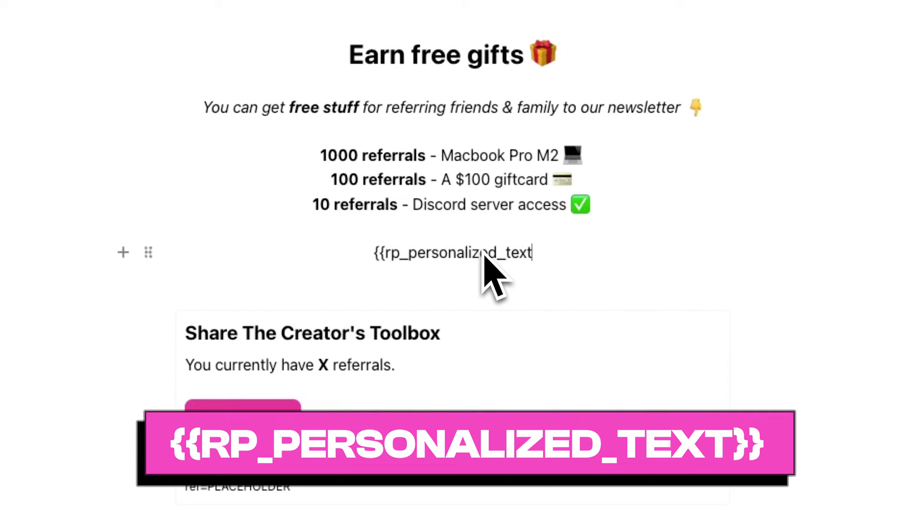
Step: Complete the {{rp_personalized_text}} tag and preview it reading 0 referrals, 1 away from Discord Server Access
{"action": "type", "text": "text}}"}
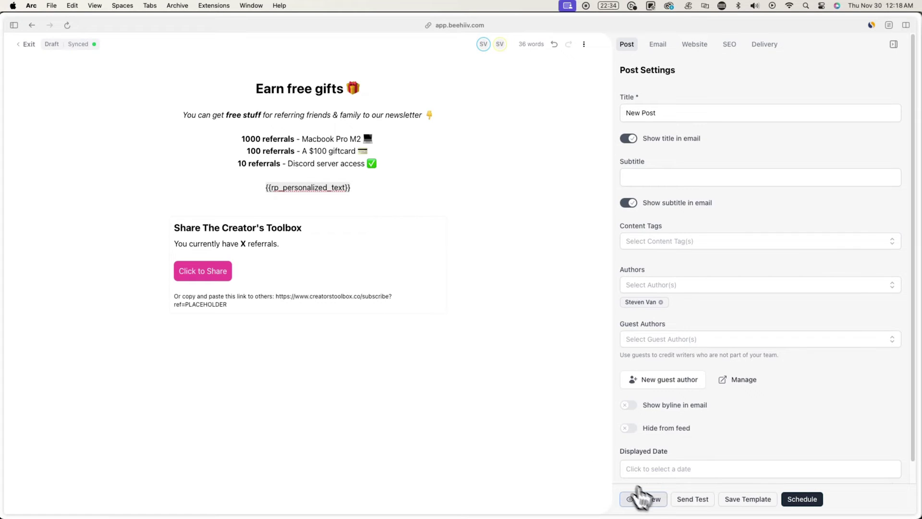
{"action": "left_click", "coordinate": [641, 499]}
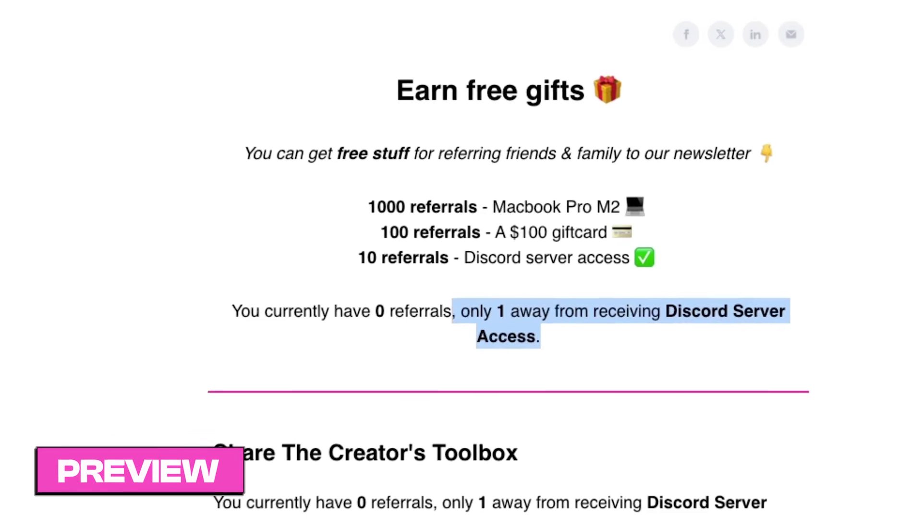
{"action": "left_click_drag", "start_coordinate": [454, 311], "coordinate": [234, 312]}
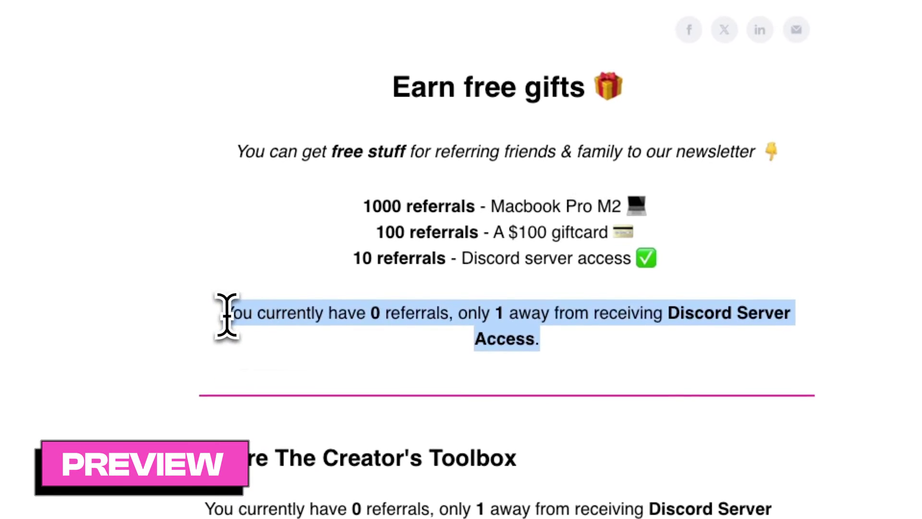
{"action": "left_click", "coordinate": [245, 340]}
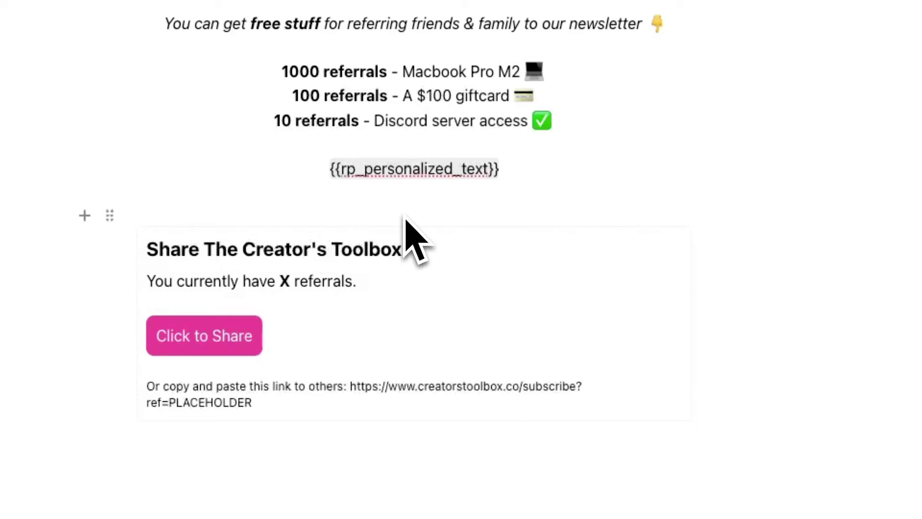
Step: Add a 'Copy & paste this link: {{rp_refer_url}}' line with the tag hyperlinked, plus a new line
{"action": "key", "text": "Return"}
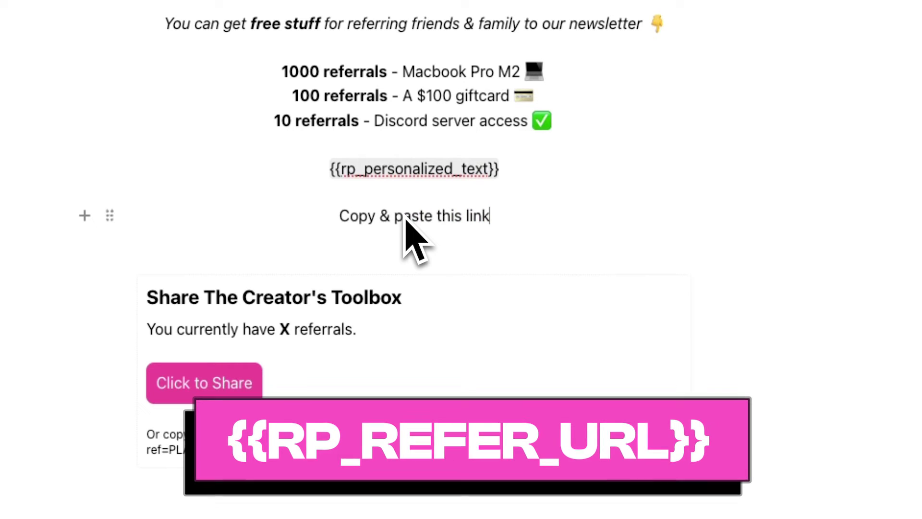
{"action": "type", "text": ": {{rp_refer_url"}
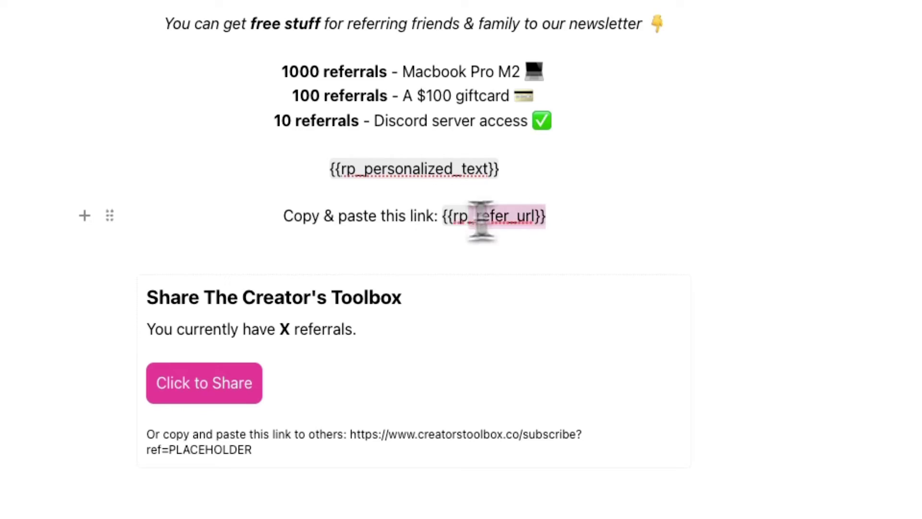
{"action": "left_click_drag", "start_coordinate": [481, 221], "coordinate": [440, 219]}
{"action": "key", "text": "super+c"}
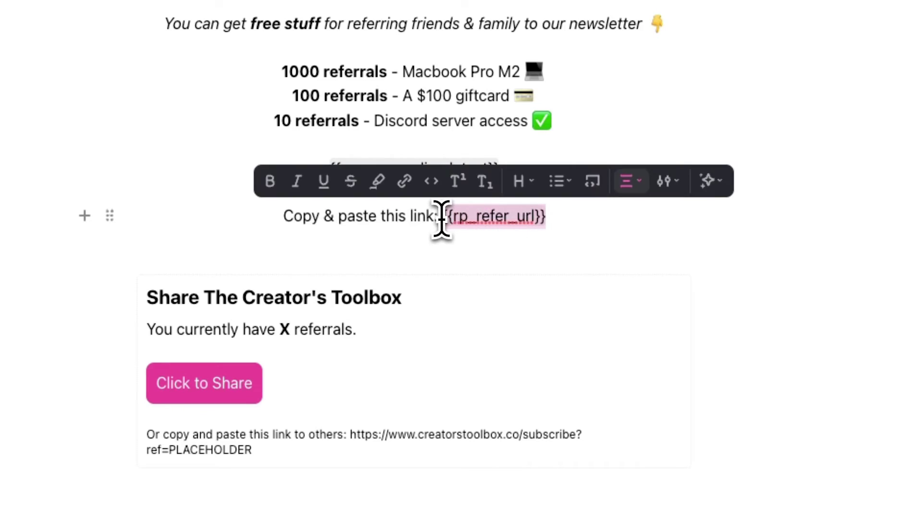
{"action": "left_click", "coordinate": [408, 190]}
{"action": "left_click", "coordinate": [571, 187]}
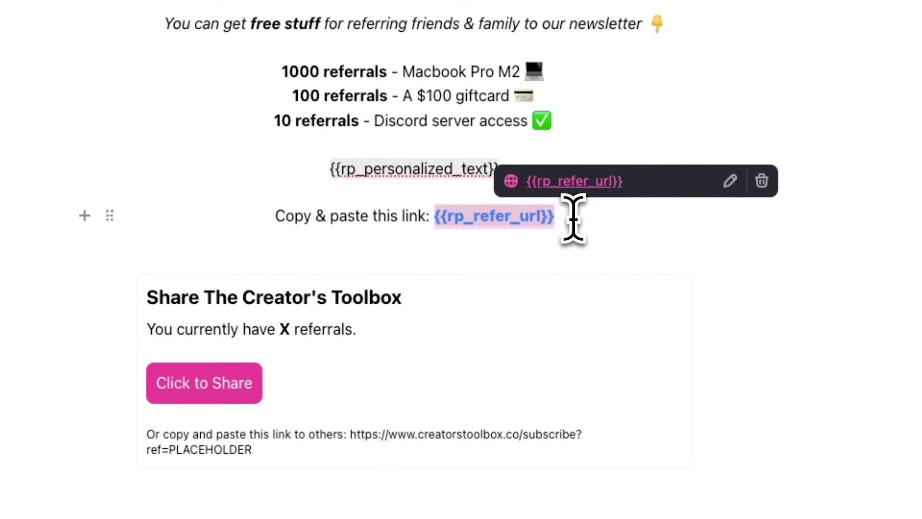
{"action": "left_click", "coordinate": [573, 219]}
{"action": "key", "text": "Return"}
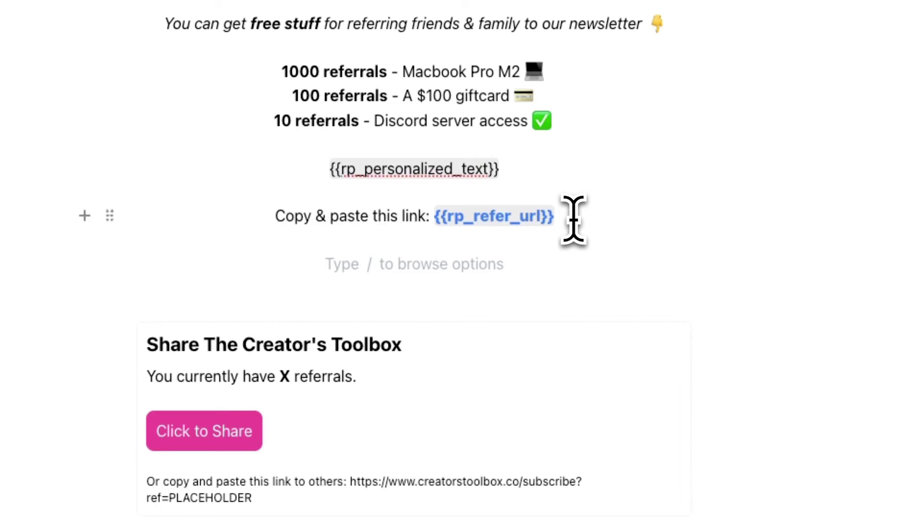
{"action": "type", "text": "/bu"}
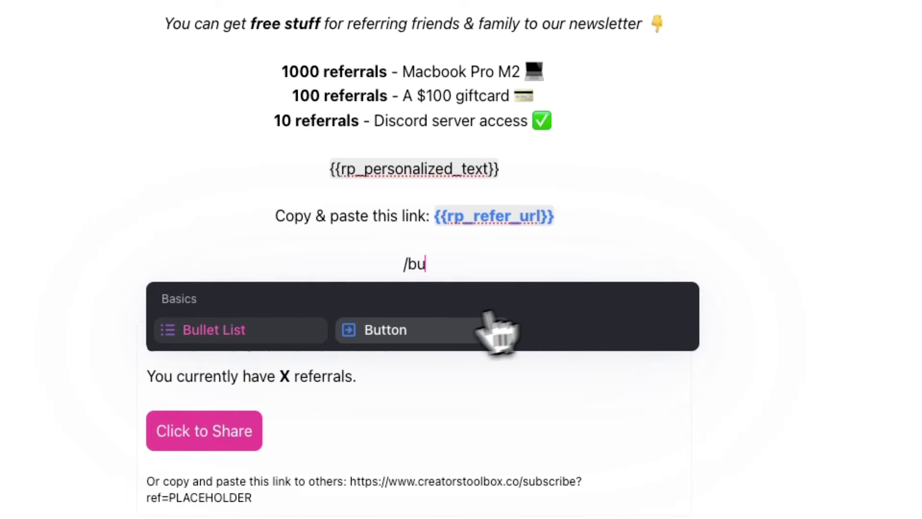
Step: Add a centred custom 'Refer a friend' button linked to {{rp_refer_url}} and preview the email
{"action": "left_click", "coordinate": [485, 329]}
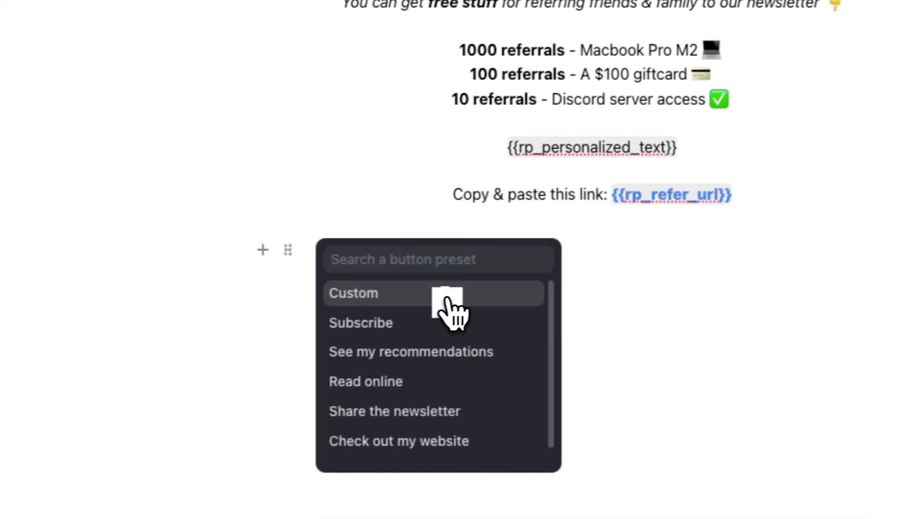
{"action": "left_click", "coordinate": [299, 308]}
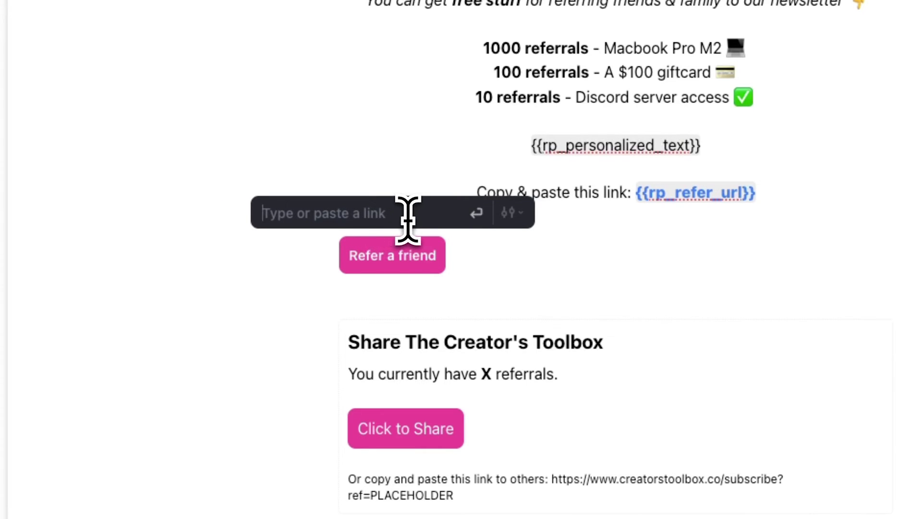
{"action": "key", "text": "super+v"}
{"action": "left_click", "coordinate": [476, 212]}
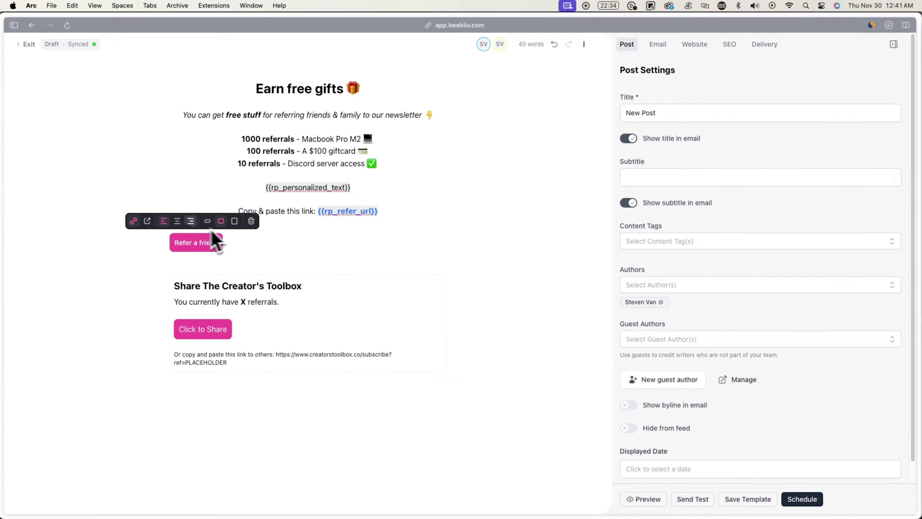
{"action": "left_click", "coordinate": [177, 221]}
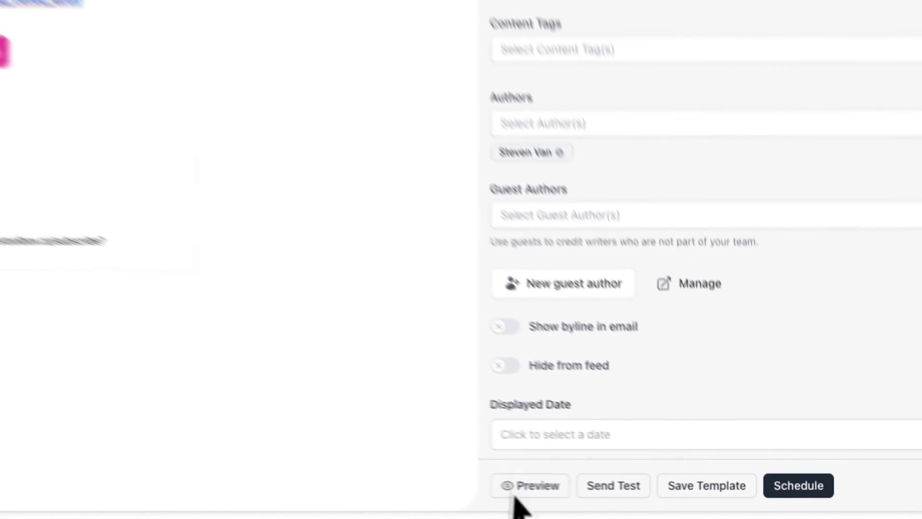
{"action": "left_click", "coordinate": [639, 501]}
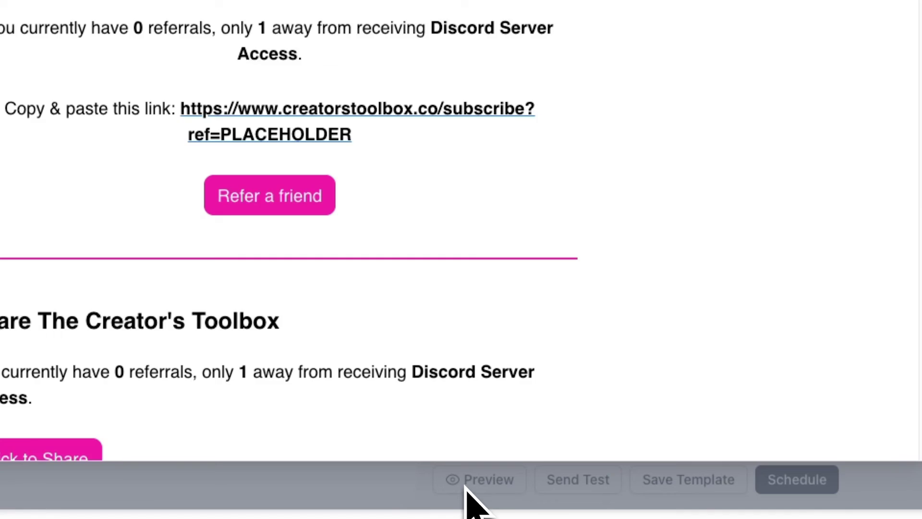
{"action": "left_click_drag", "start_coordinate": [452, 411], "coordinate": [649, 435]}
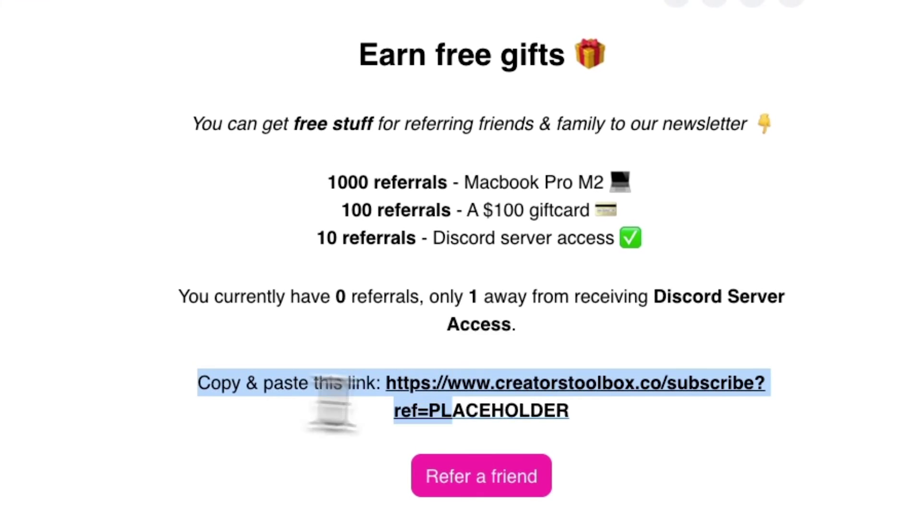
Step: Close the preview and group everything from the 'Earn free gifts' heading to the link line into one section
{"action": "left_click", "coordinate": [649, 437]}
{"action": "key", "text": "Escape"}
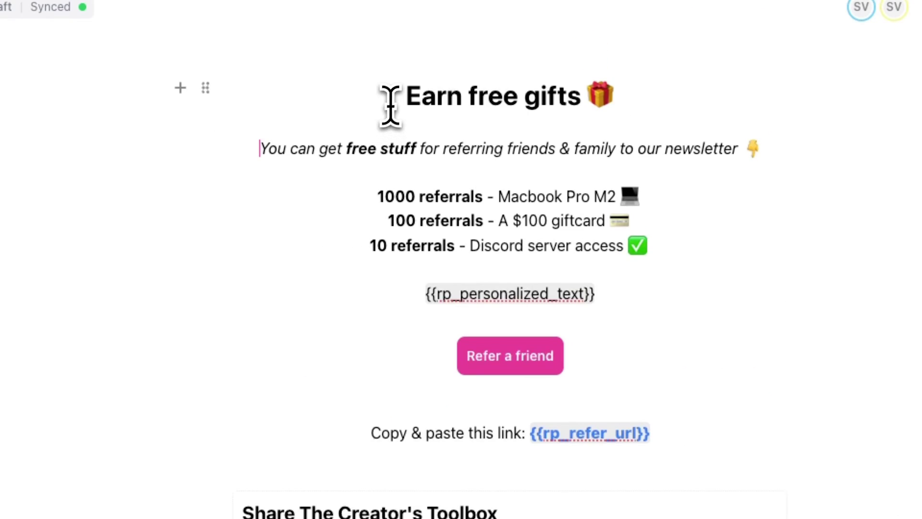
{"action": "left_click_drag", "start_coordinate": [391, 99], "coordinate": [691, 433]}
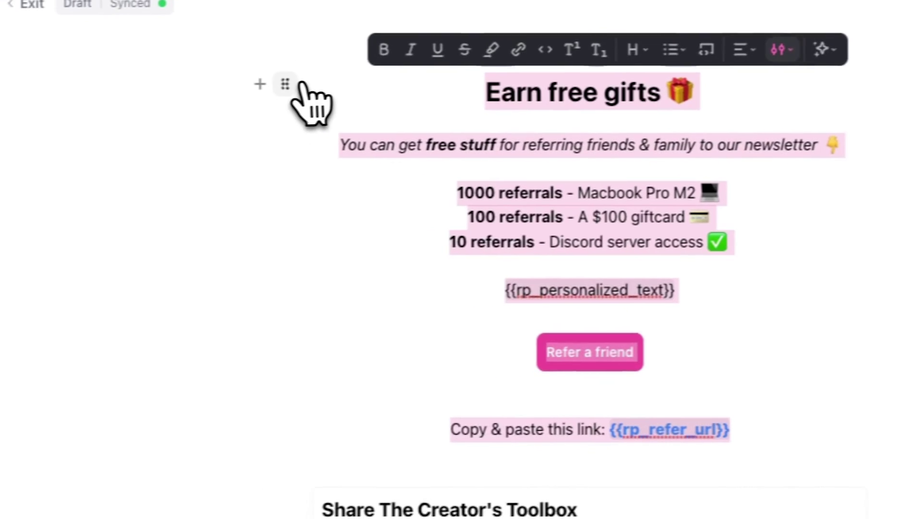
{"action": "left_click", "coordinate": [206, 88]}
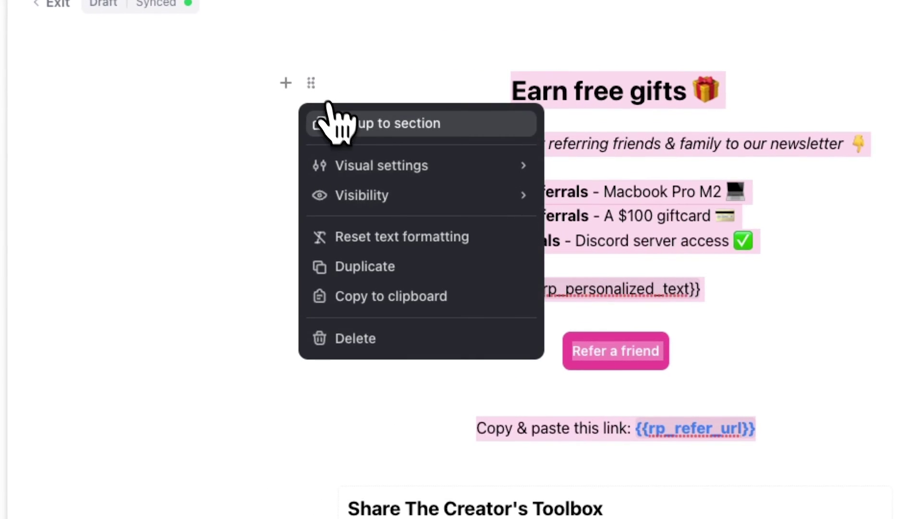
{"action": "left_click", "coordinate": [355, 126]}
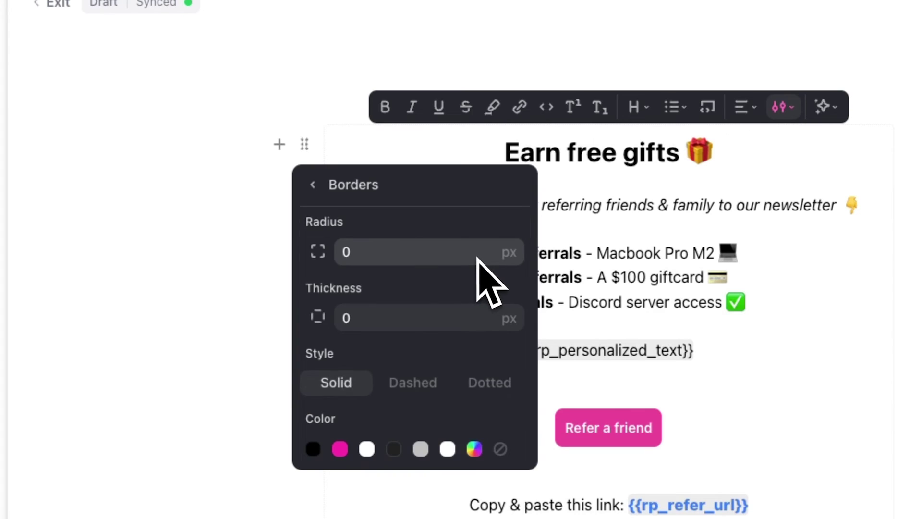
Step: Give the referral section a 3 px pink border with 20 px corner radius
{"action": "left_click_drag", "start_coordinate": [408, 321], "coordinate": [336, 318]}
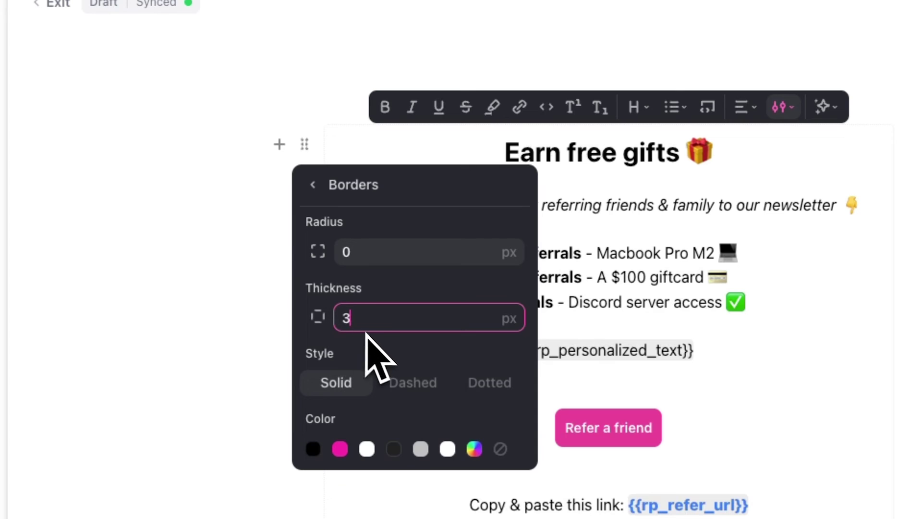
{"action": "key", "text": "Return"}
{"action": "scroll", "coordinate": [343, 434], "scroll_direction": "down", "scroll_amount": 2}
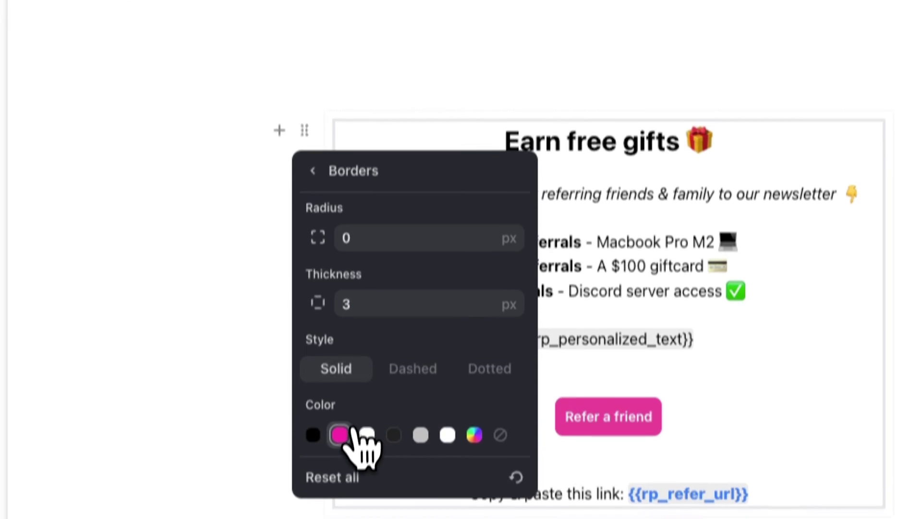
{"action": "left_click", "coordinate": [339, 448]}
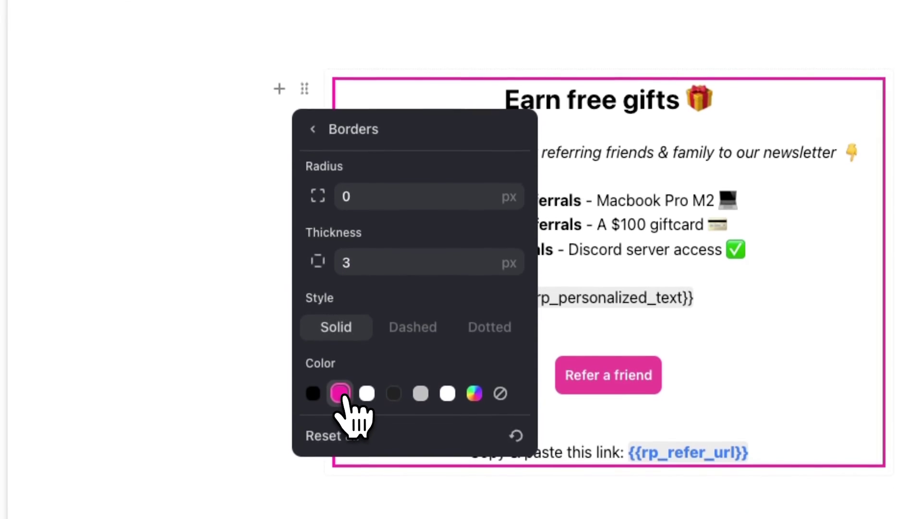
{"action": "left_click", "coordinate": [394, 198]}
{"action": "type", "text": "20"}
{"action": "key", "text": "Tab"}
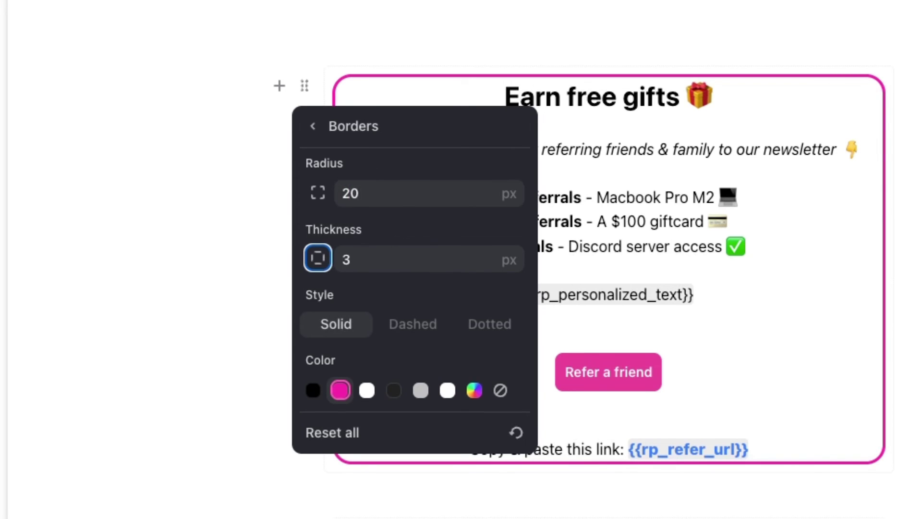
Step: Set the section's inner and outer spacing to 10 px
{"action": "left_click", "coordinate": [318, 129]}
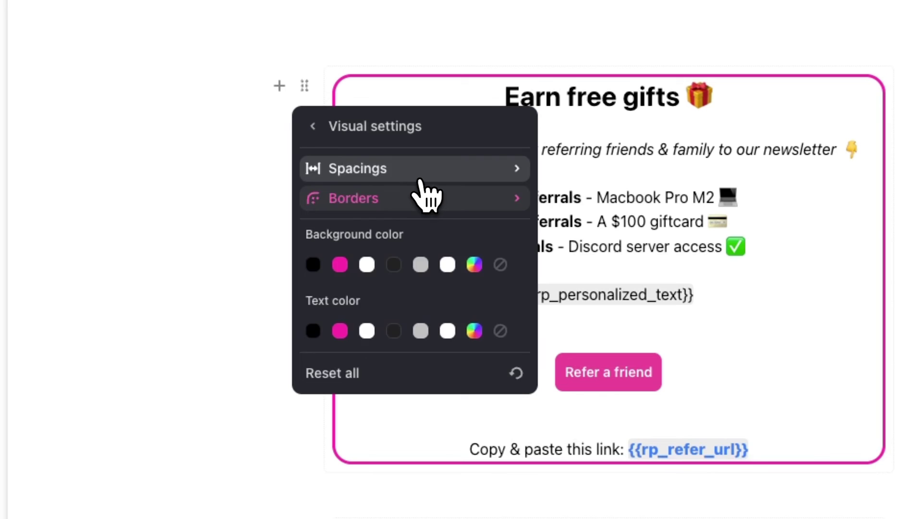
{"action": "left_click", "coordinate": [417, 169]}
{"action": "double_click", "coordinate": [344, 193]}
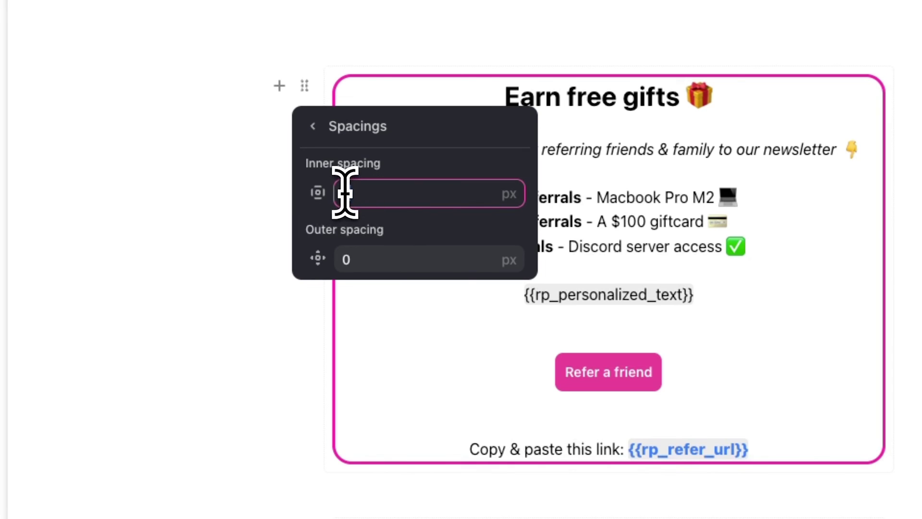
{"action": "double_click", "coordinate": [361, 260]}
{"action": "type", "text": "1"}
{"action": "key", "text": "Tab"}
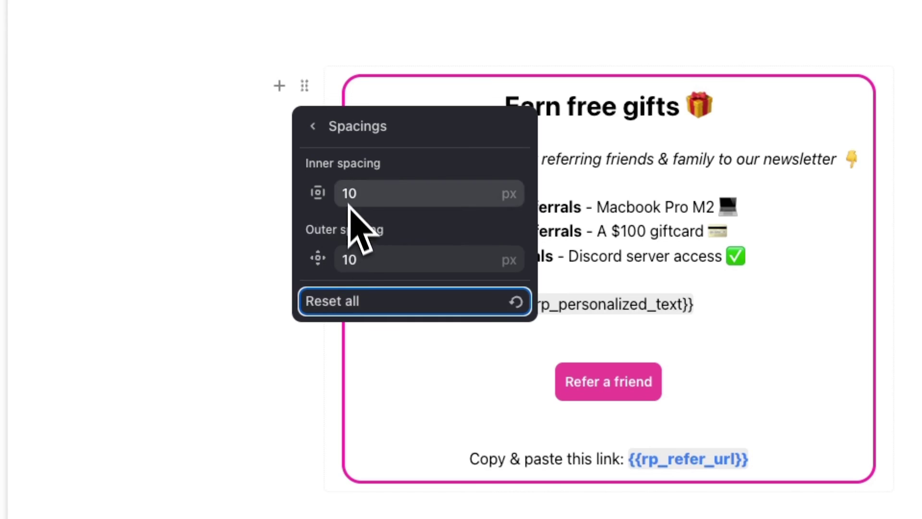
Step: Close the spacing settings and preview the email with the pink rounded referral box
{"action": "left_click", "coordinate": [498, 238]}
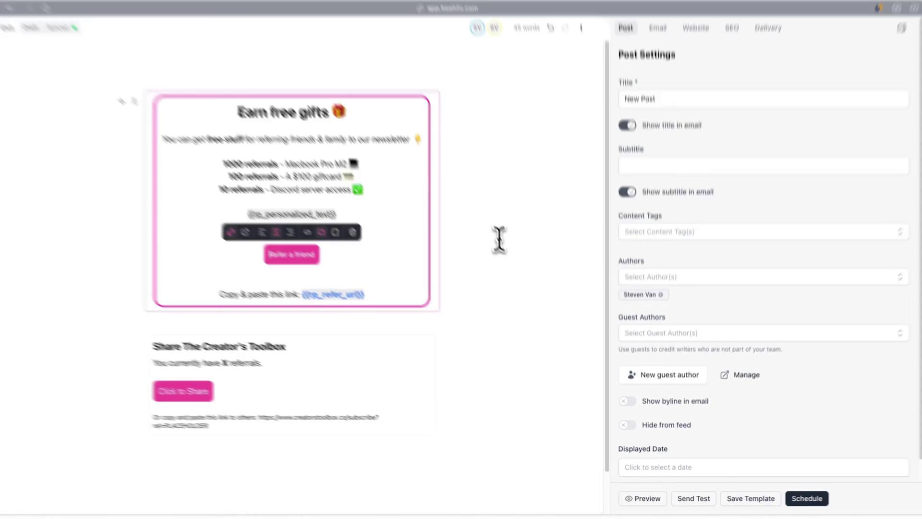
{"action": "left_click", "coordinate": [608, 468]}
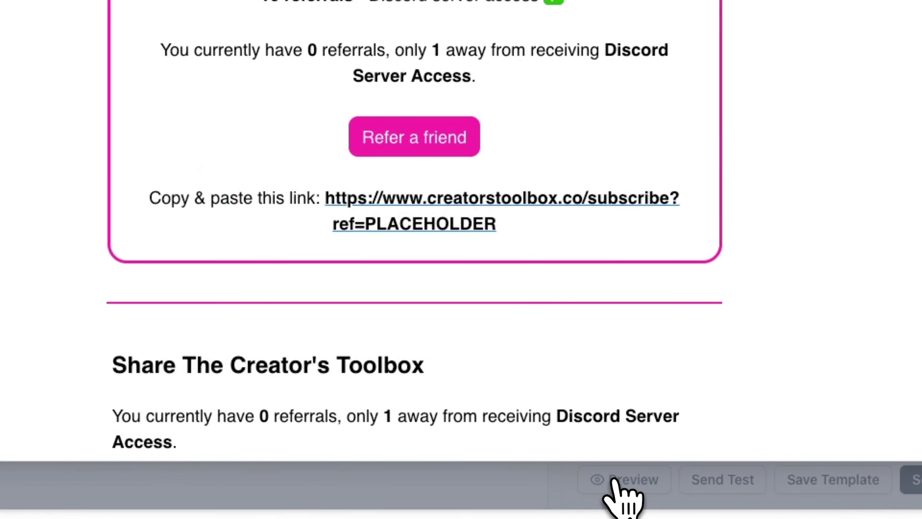